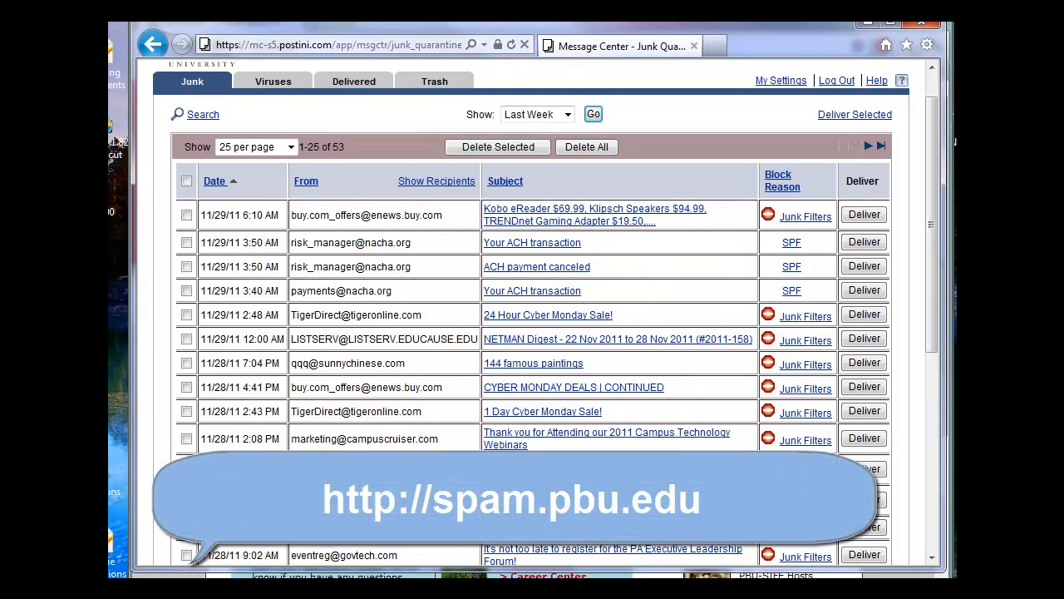
Minimize the Internet Explorer Message Center window to bring the Chrome university homepage forward
left_click(866, 24)
Go to spam.pbu.edu, choose the Message Center session, and open a new incognito window
left_click(380, 48)
type("spam")
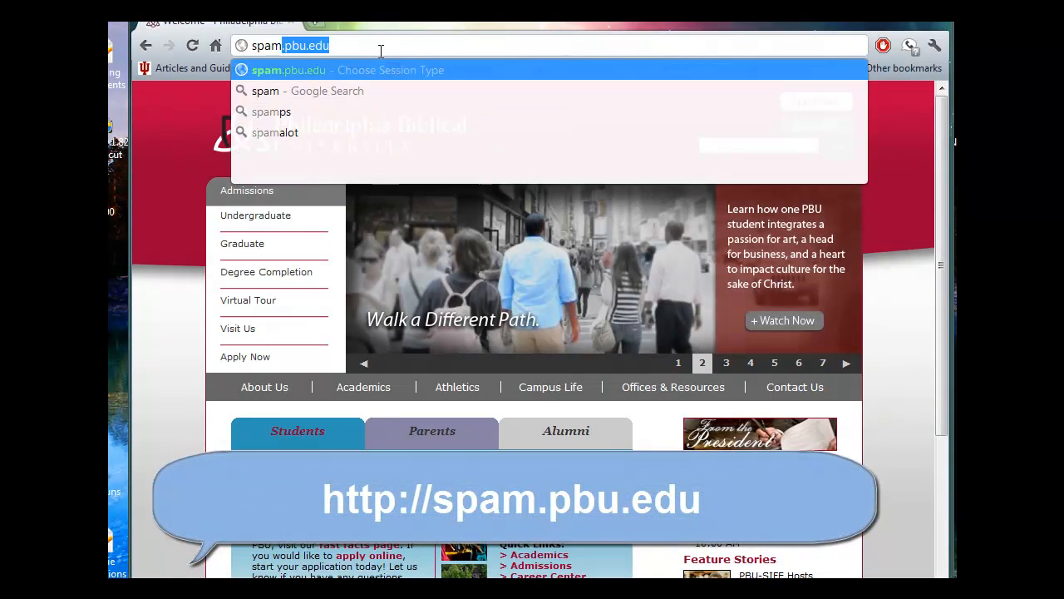
key("Return")
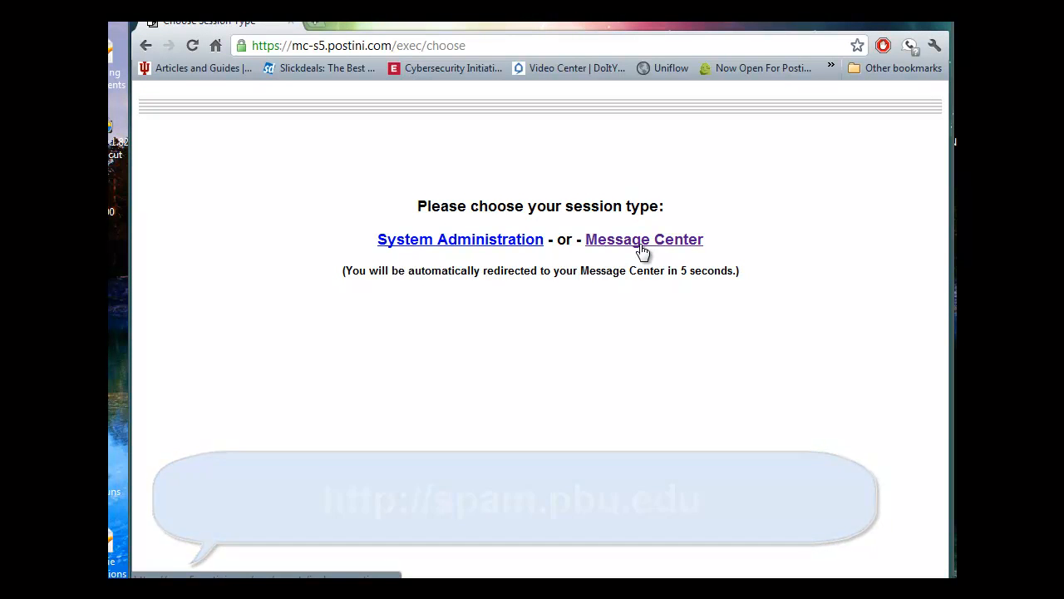
left_click(642, 241)
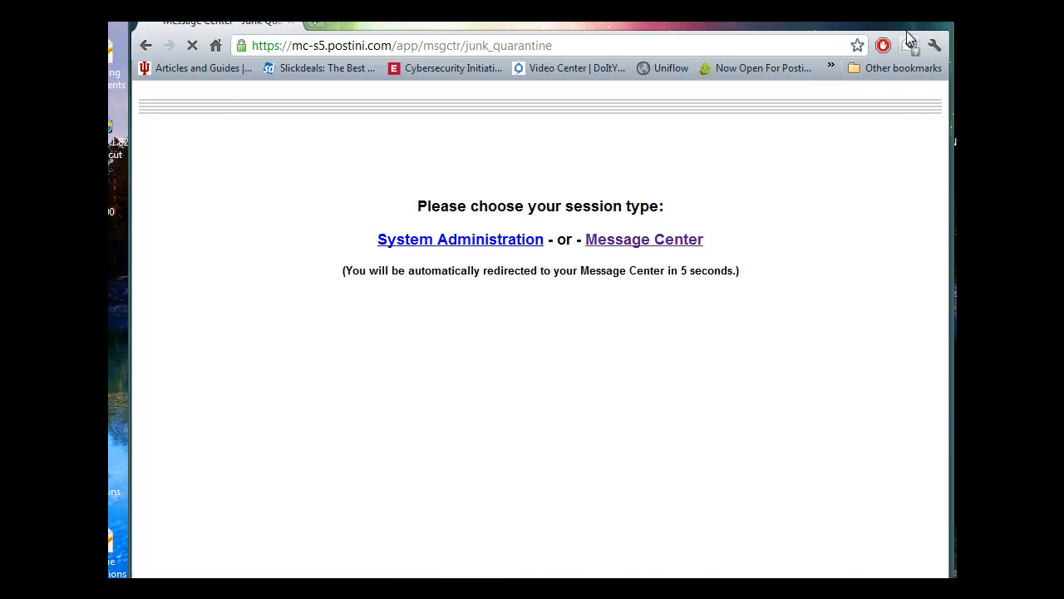
key("ctrl+shift+n")
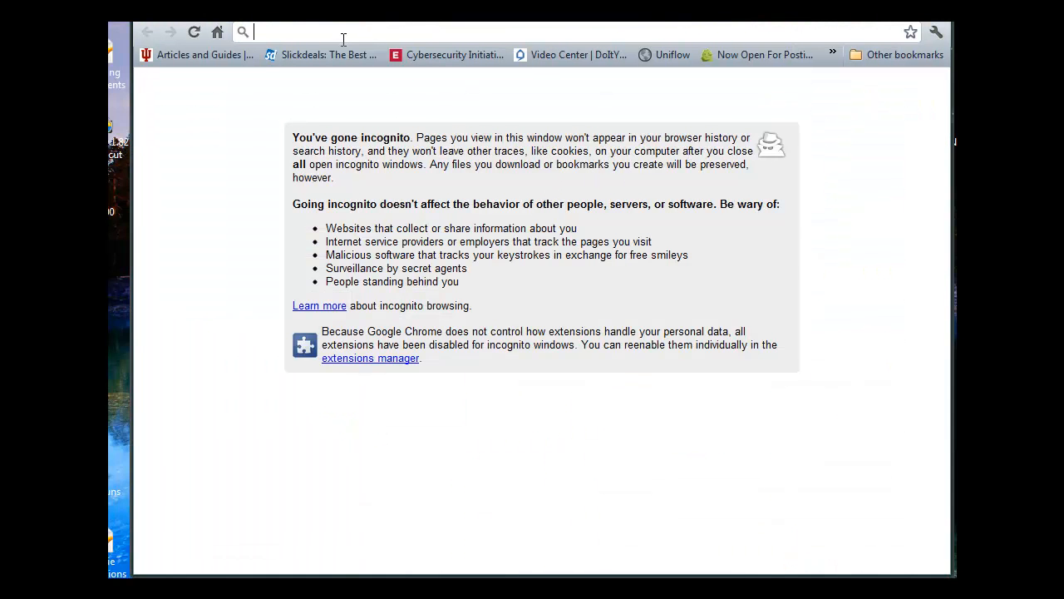
Load spam.pbu.edu in incognito, sign in with the account e-mail and password, and choose Message Center
type("spam")
key("Return")
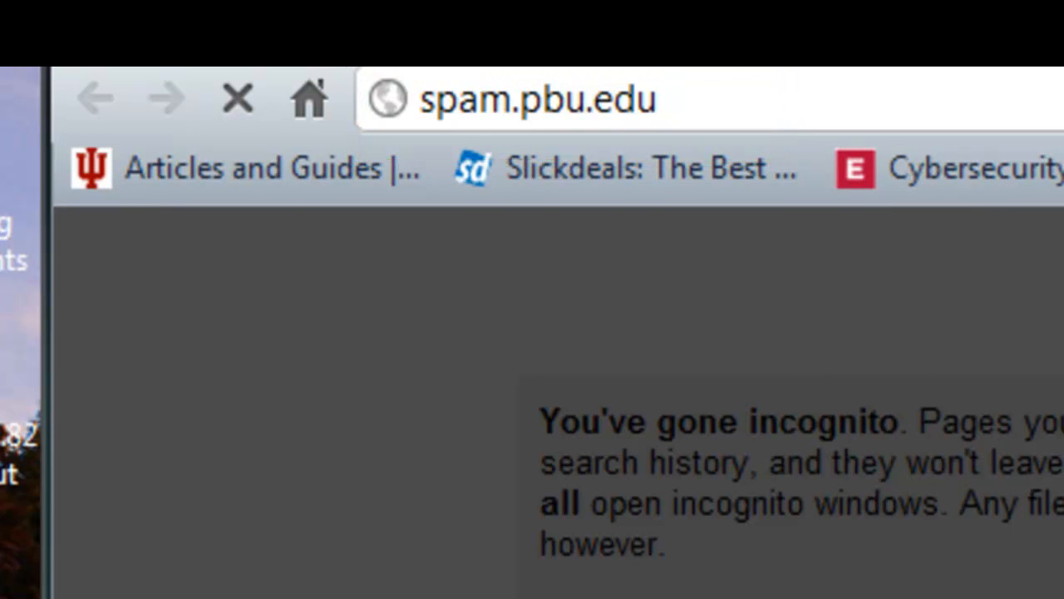
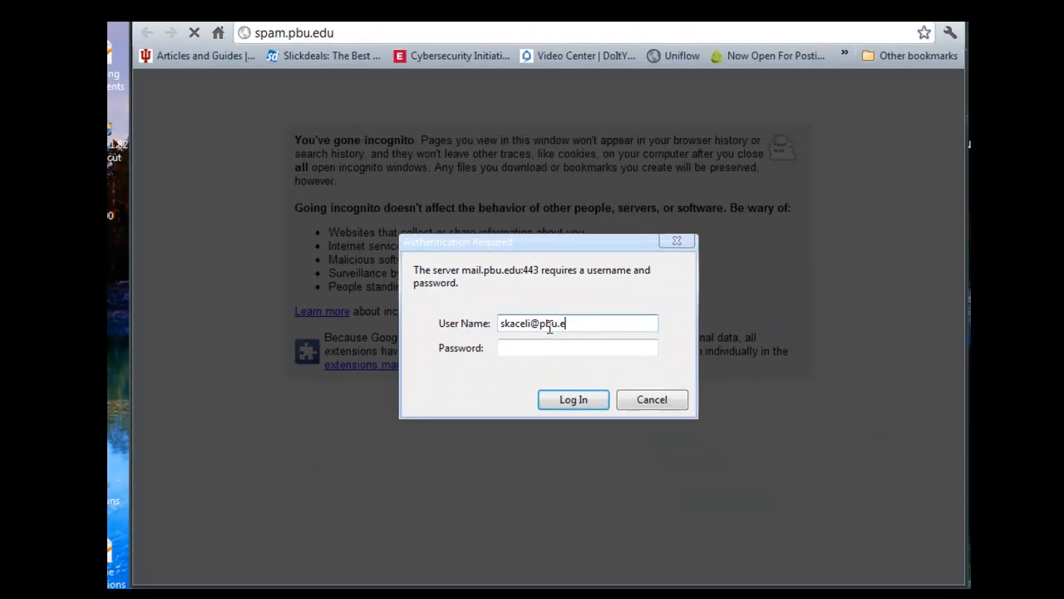
key("Tab")
type("*")
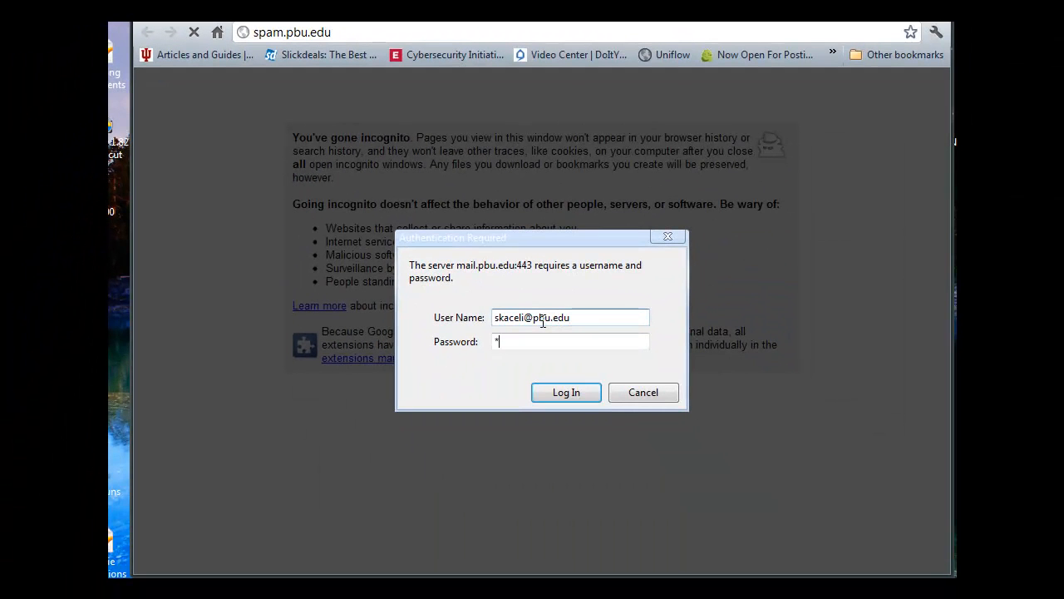
key("Return")
left_click(608, 229)
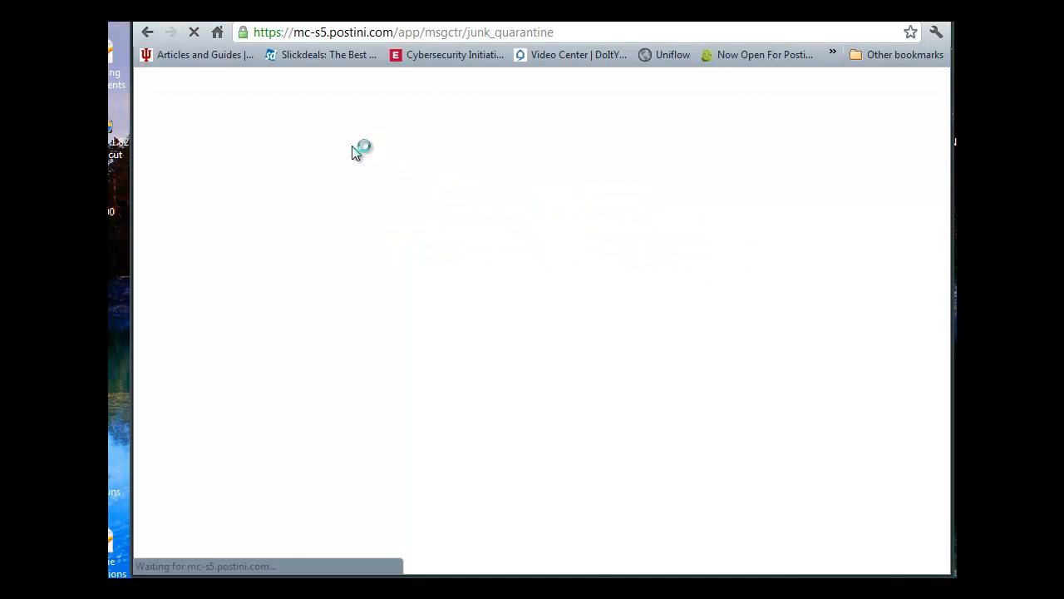
Deliver the TigerDirect '1 Day Cyber Monday Sale!' message and continue back to the junk list
left_click_drag(937, 214, 941, 256)
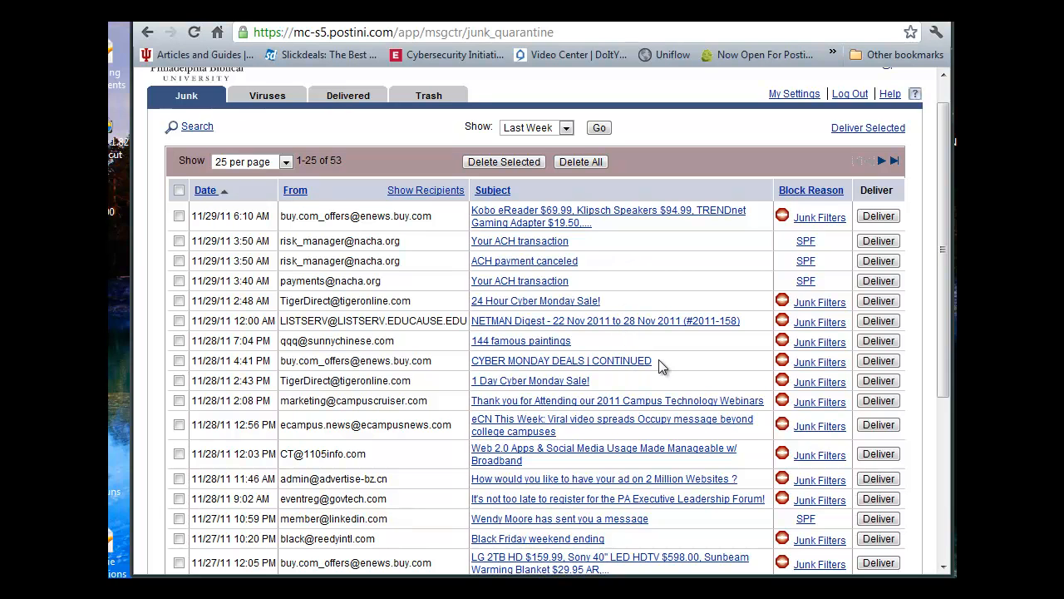
left_click(878, 381)
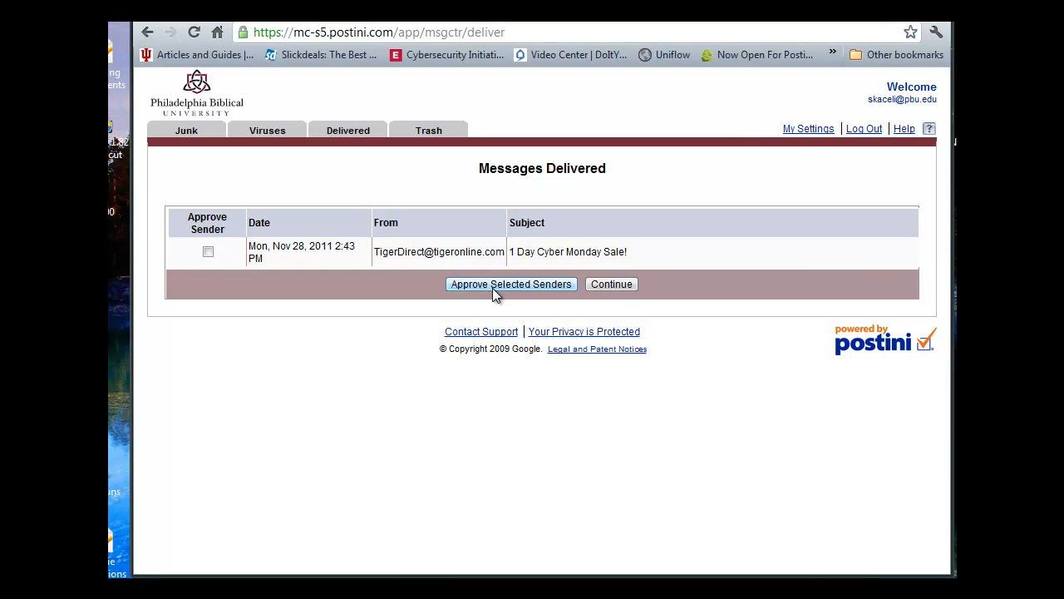
left_click(599, 285)
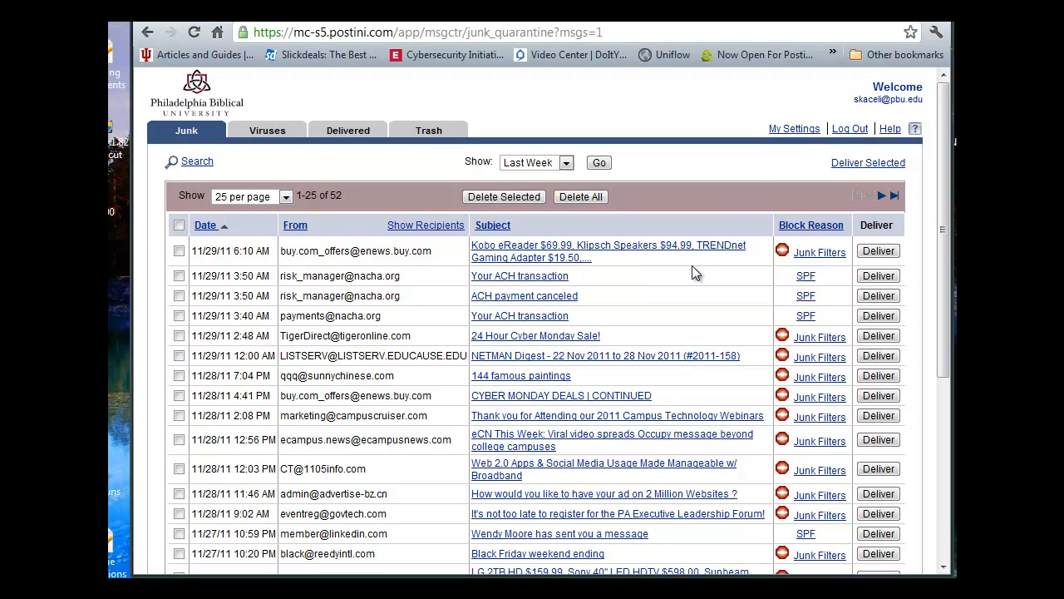
Open My Settings' Approve Senders page and start editing the approved senders and approved domains lists
left_click(793, 132)
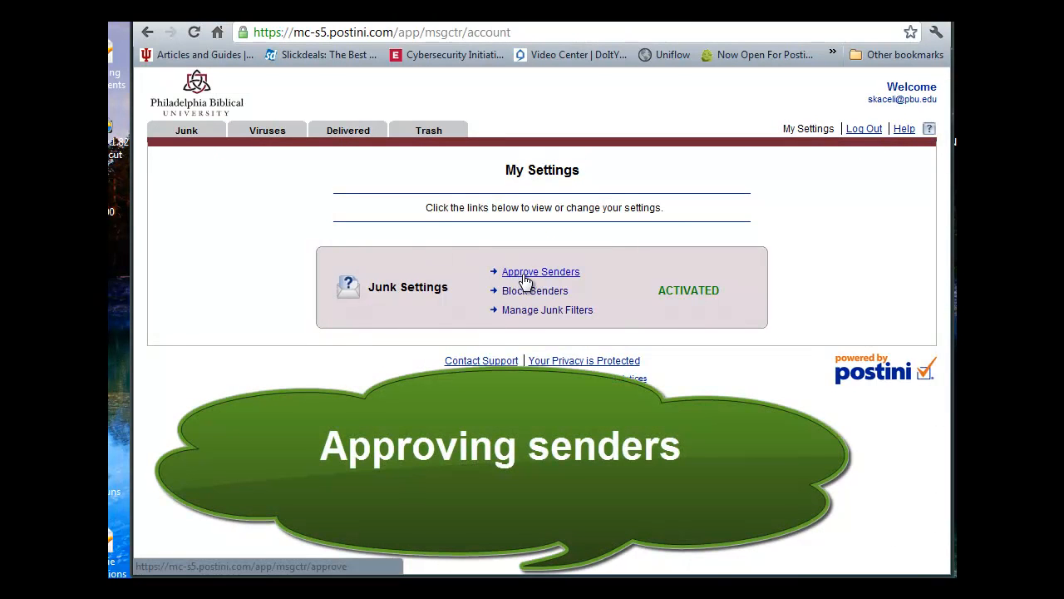
left_click(525, 277)
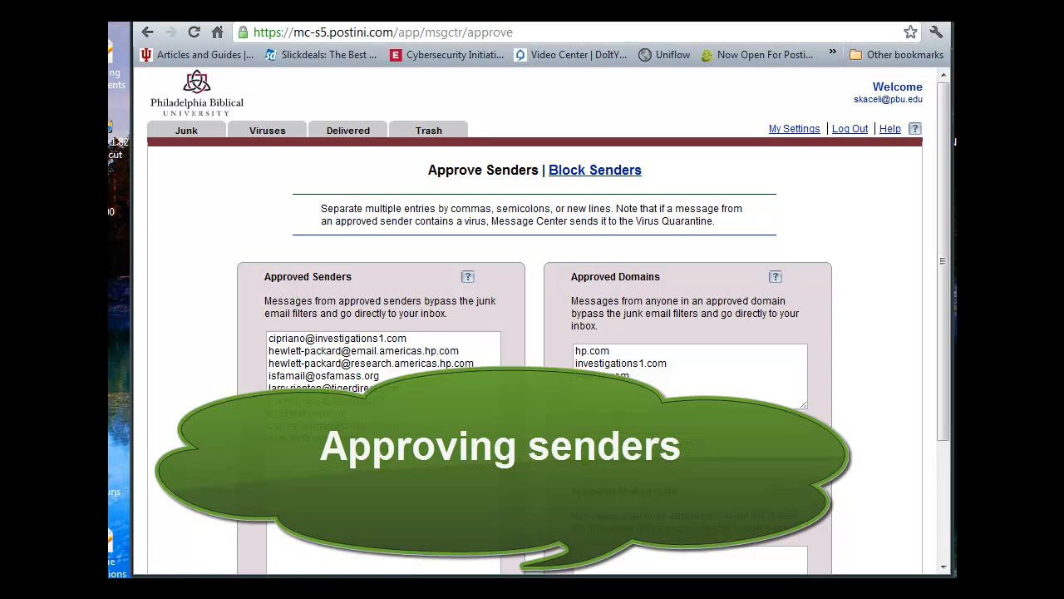
left_click(396, 445)
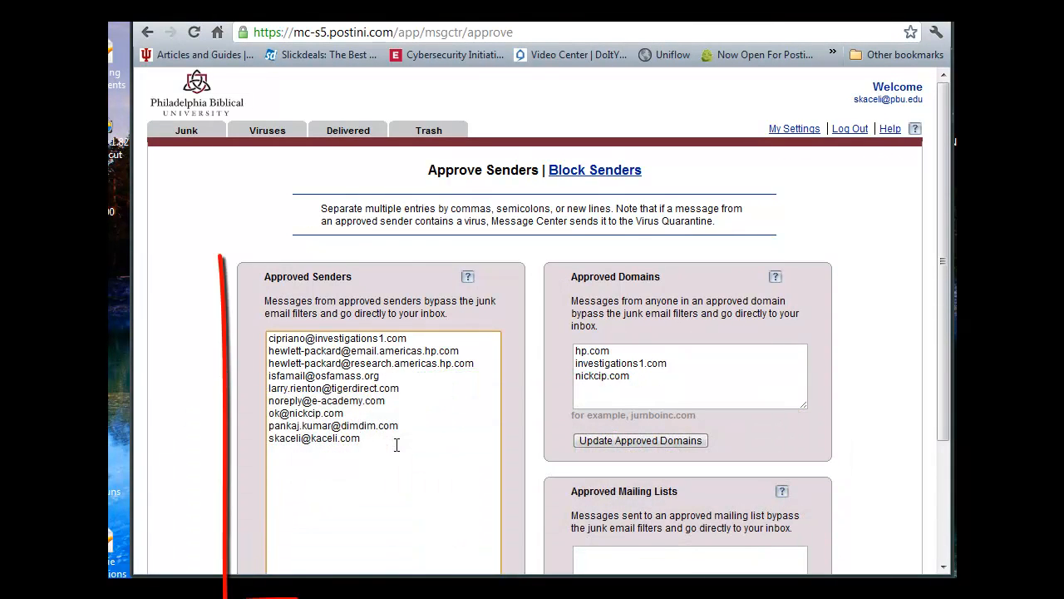
key("Return")
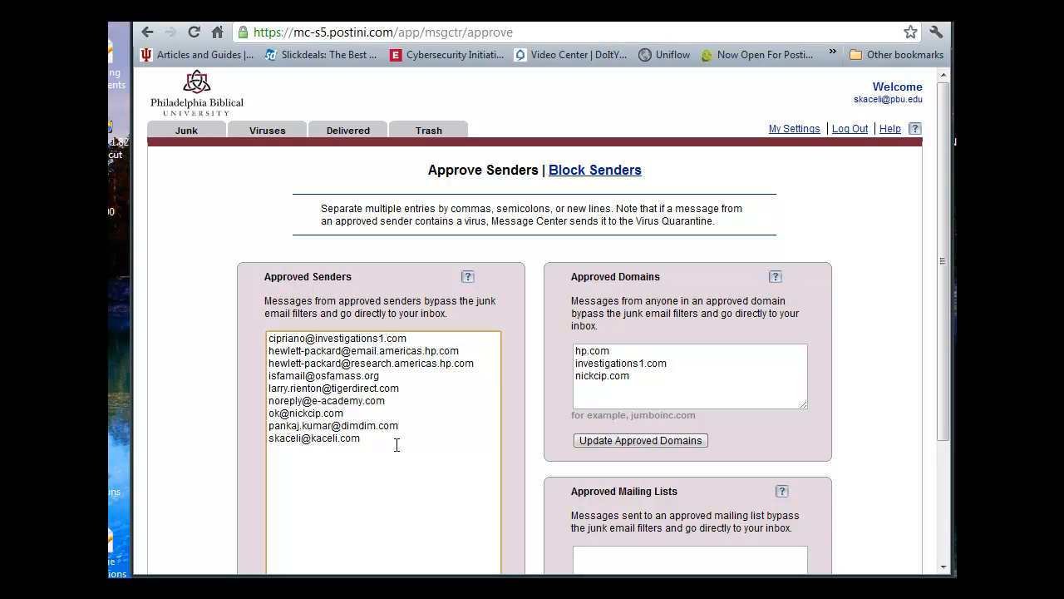
key("Return")
left_click(665, 380)
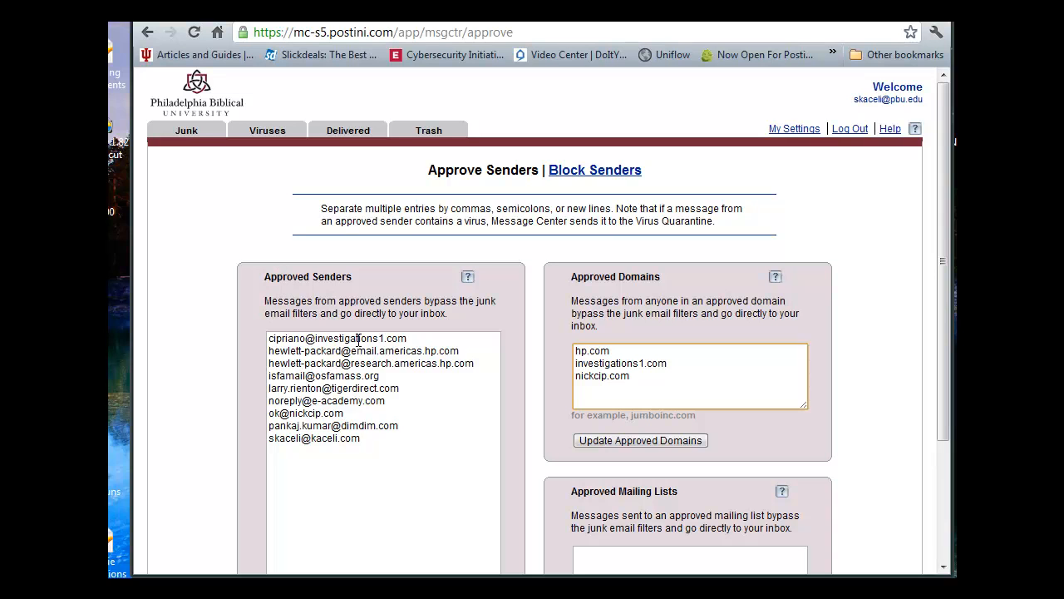
Review the approved sender and domain entries, then save the approved mailing lists
left_click_drag(377, 446, 260, 351)
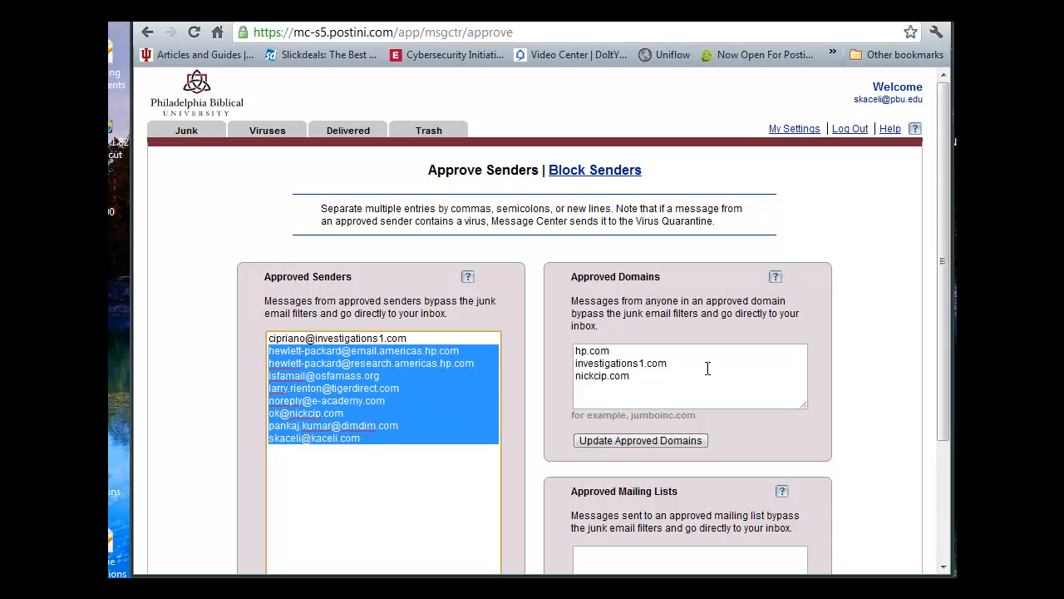
left_click(663, 382)
left_click_drag(662, 382, 574, 348)
left_click(697, 363)
scroll(696, 363, "down", 2)
left_click(650, 480)
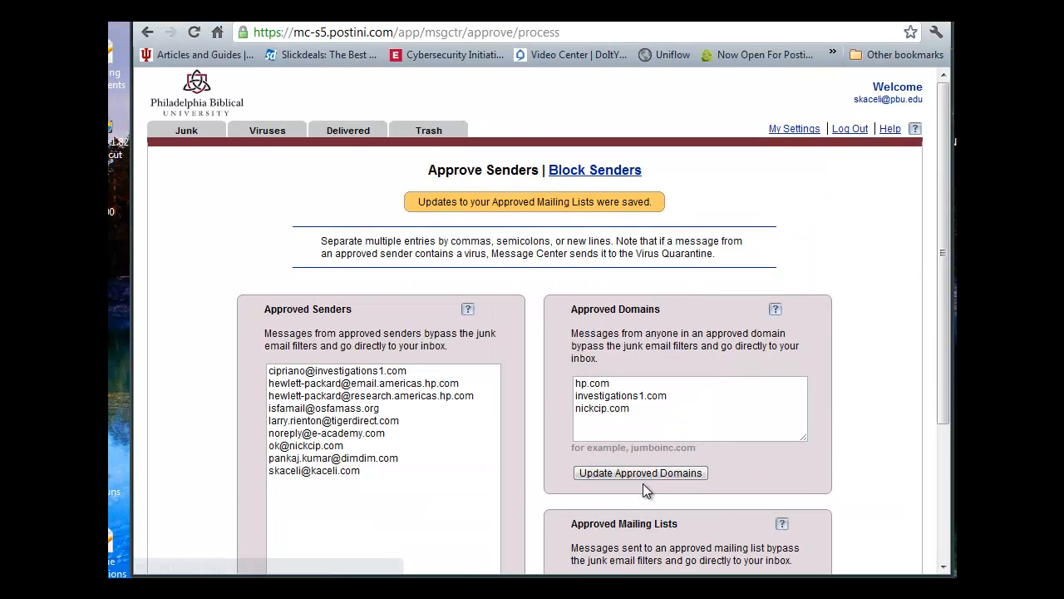
Save the approved senders list and highlight its nine sender addresses
scroll(538, 485, "down", 3)
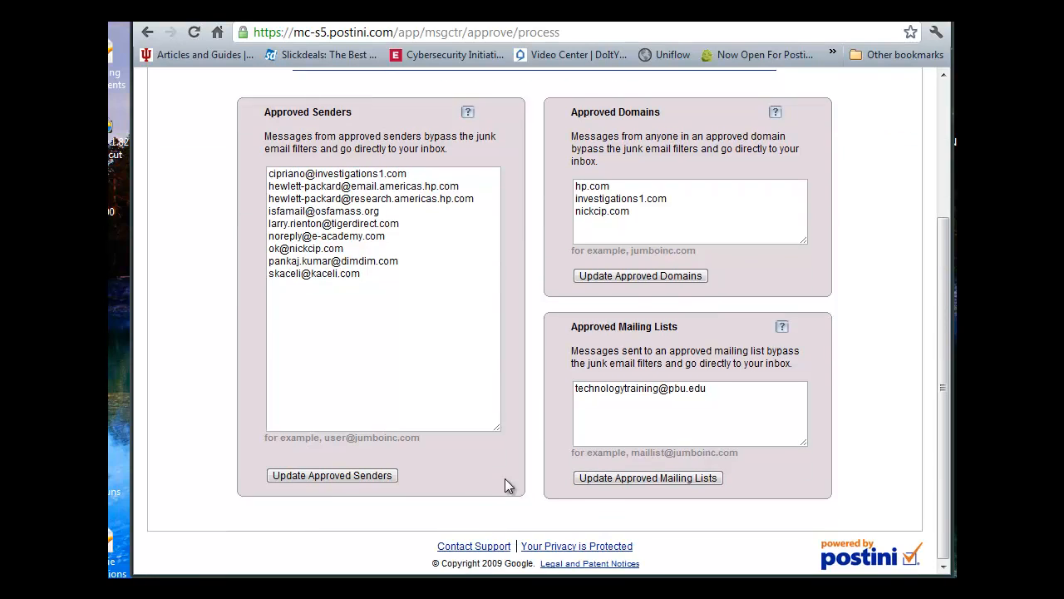
left_click(327, 474)
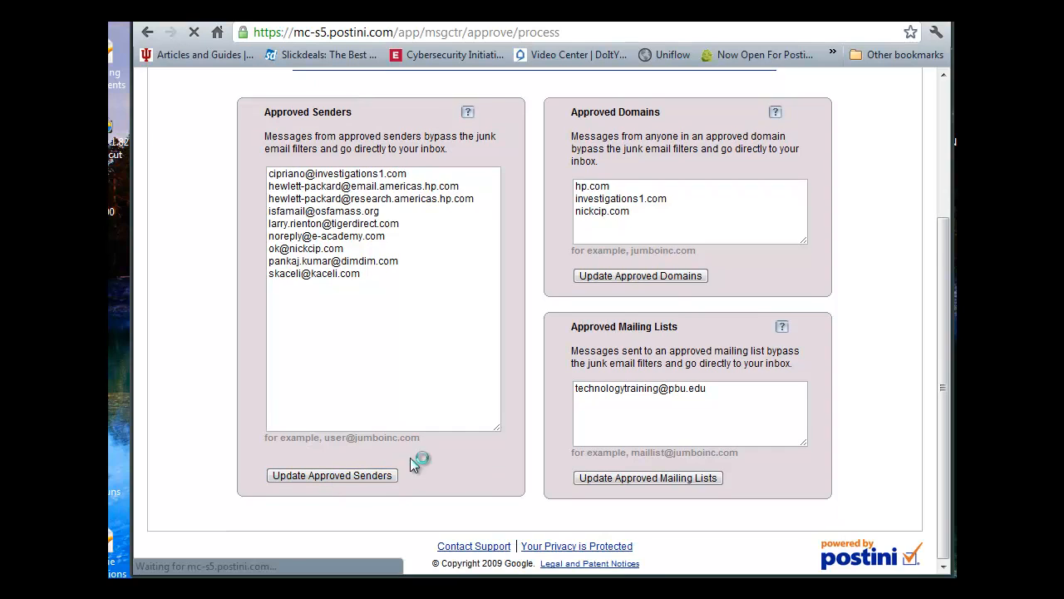
left_click_drag(371, 471, 255, 354)
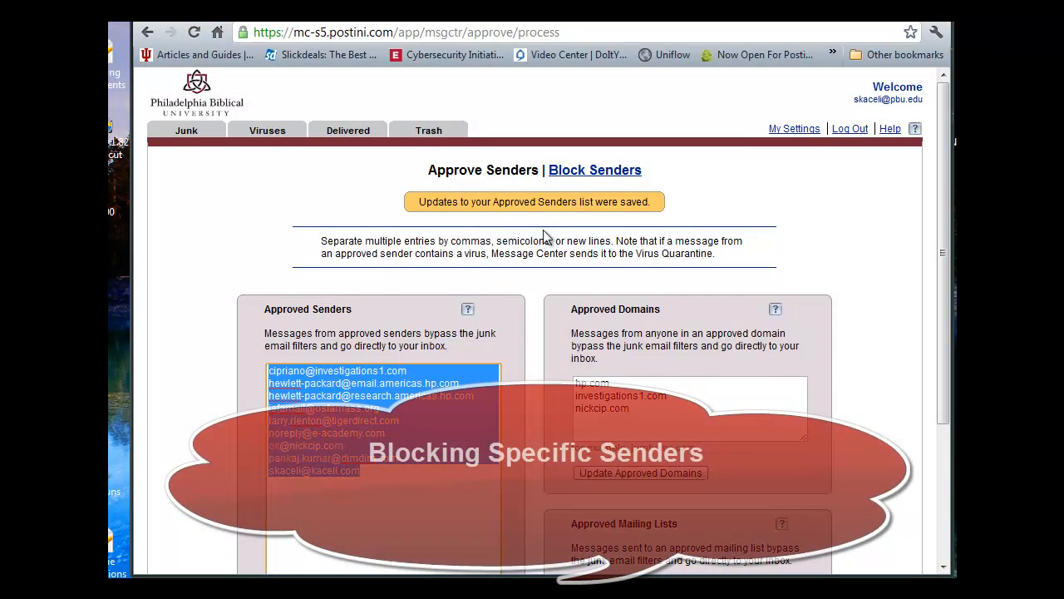
Open My Settings' Block Senders page and enter the sender's e-mail address to block
left_click(795, 128)
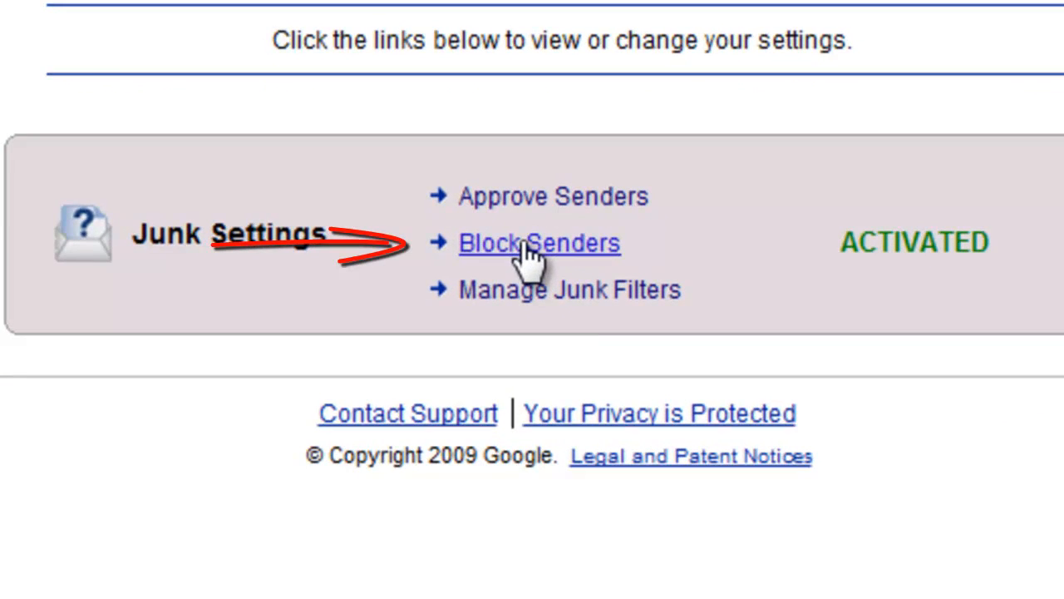
left_click(530, 295)
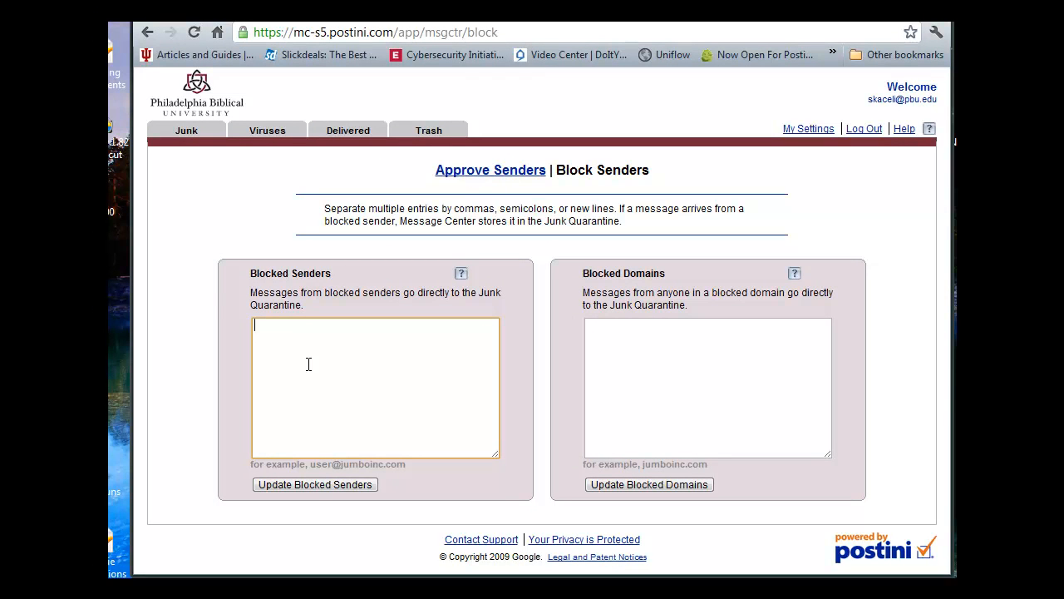
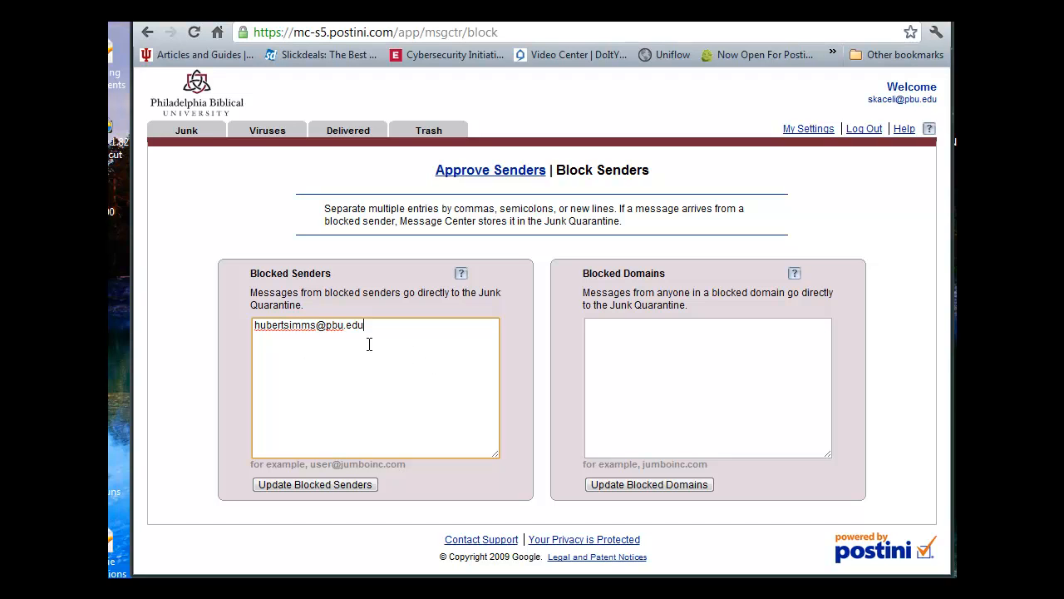
left_click_drag(372, 328, 240, 330)
Enter advertize-bz.cn as a blocked domain
left_click(623, 336)
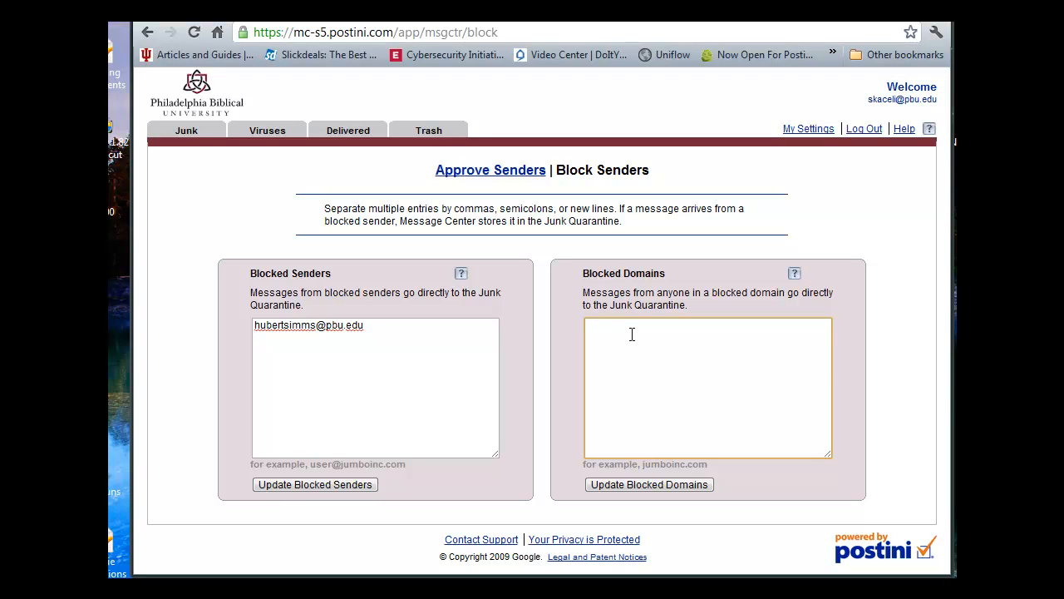
type("advertize-hs")
key("BackSpace")
type("z.cn")
left_click_drag(655, 325, 579, 322)
Save the advertize-bz.cn blocked domain and the blocked sender address, then go back to My Settings
left_click(645, 489)
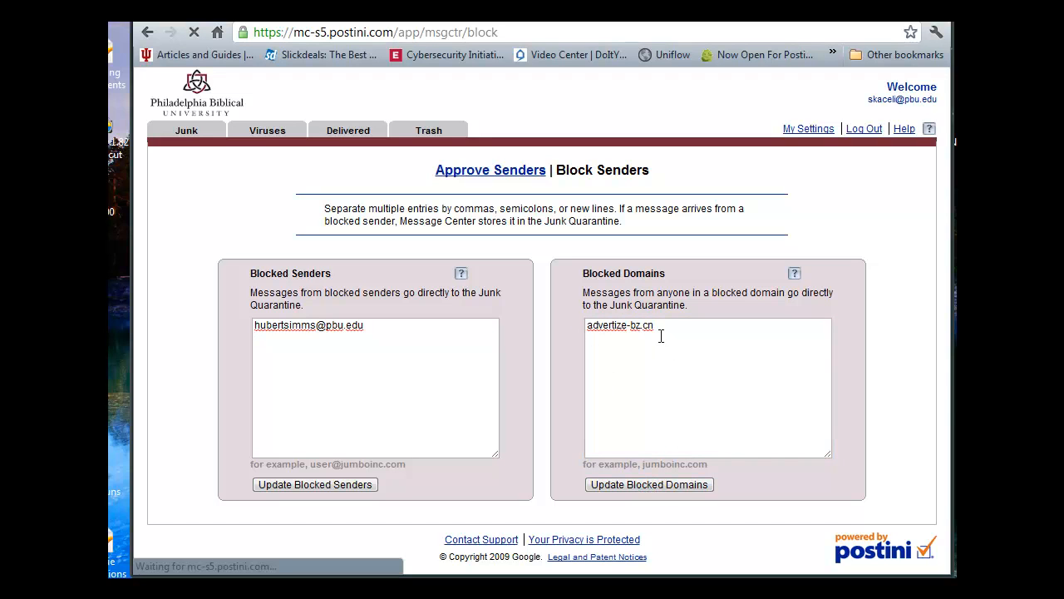
left_click(335, 486)
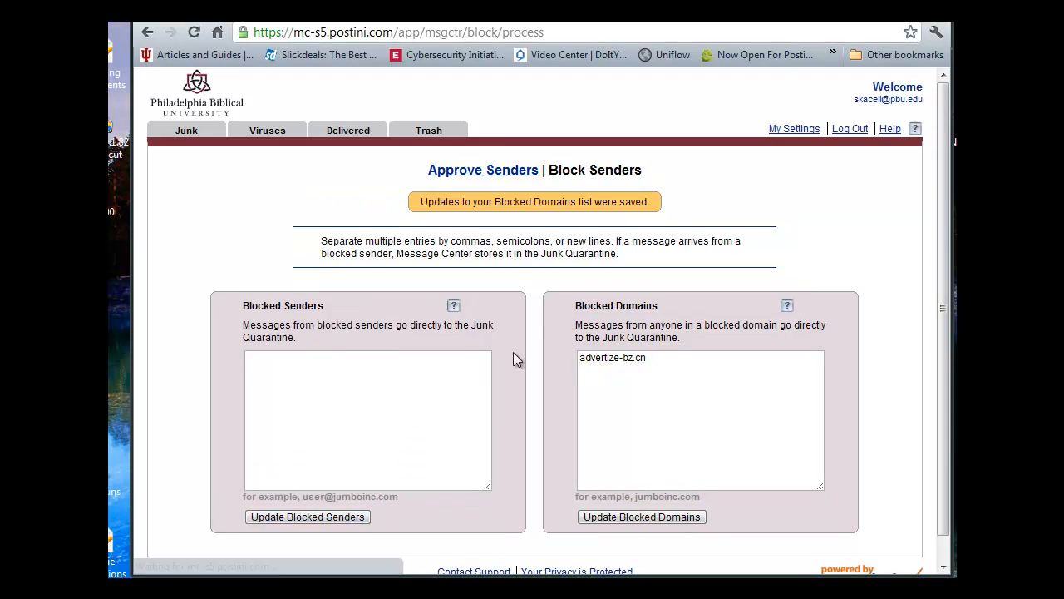
left_click_drag(369, 364, 239, 357)
left_click_drag(658, 363, 562, 369)
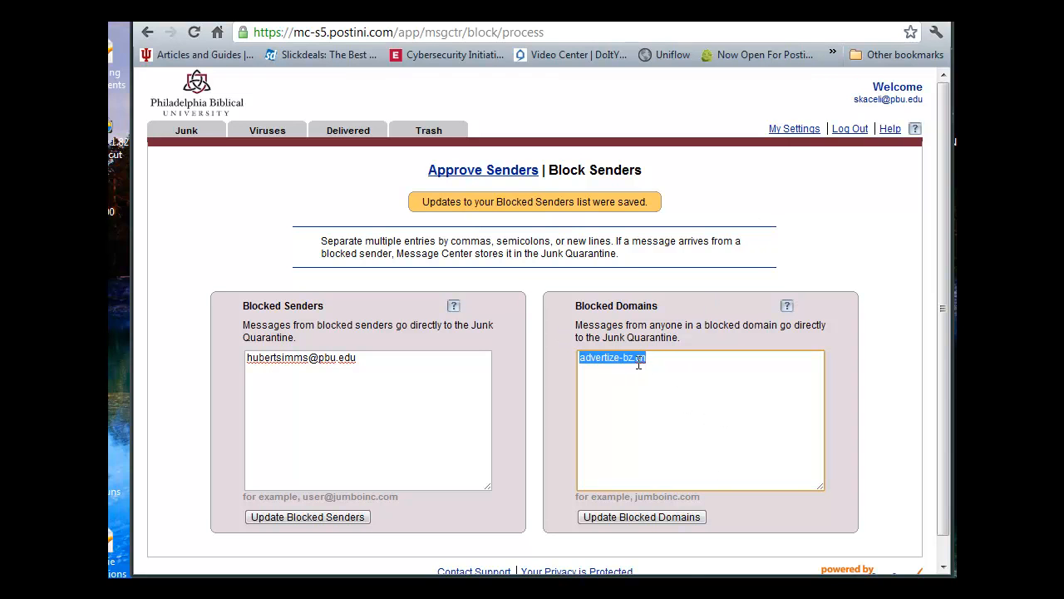
left_click(790, 132)
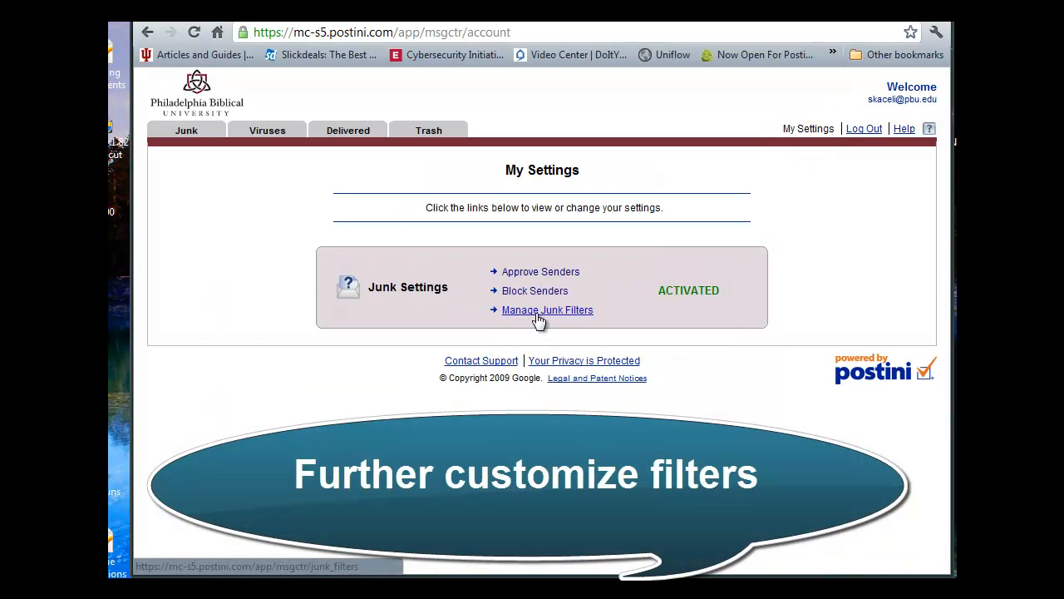
Open Manage Junk Filters and leave the Overall Junk Filter level at Strict
left_click(536, 315)
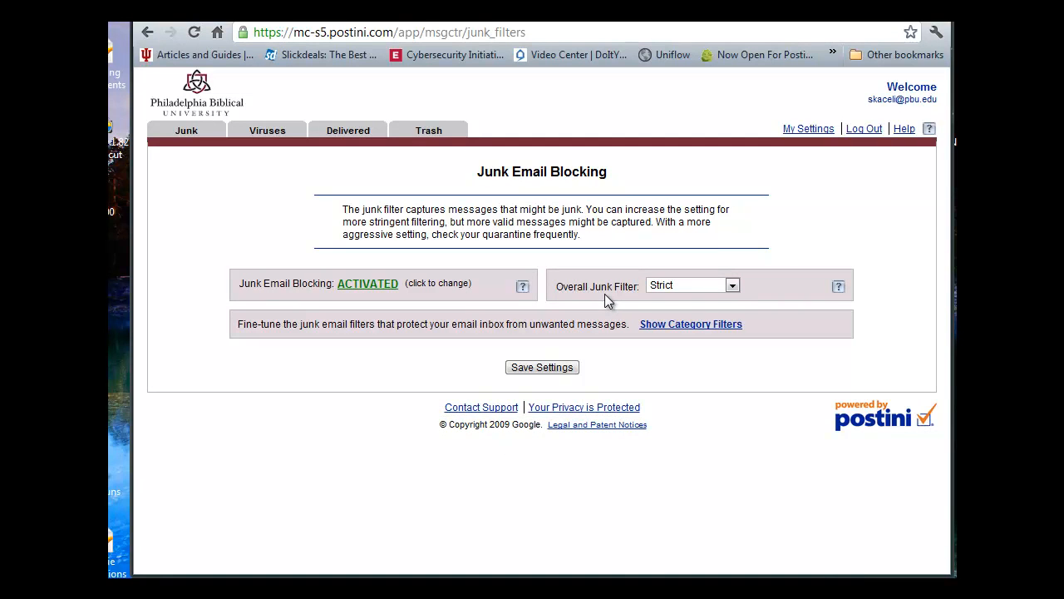
left_click(662, 288)
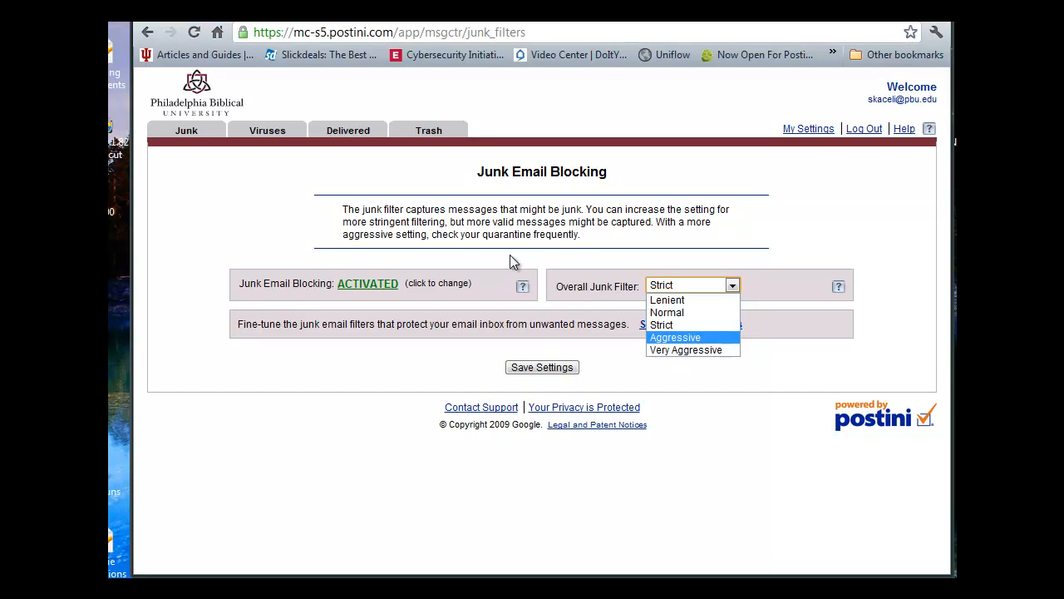
left_click(592, 226)
left_click_drag(587, 209, 617, 233)
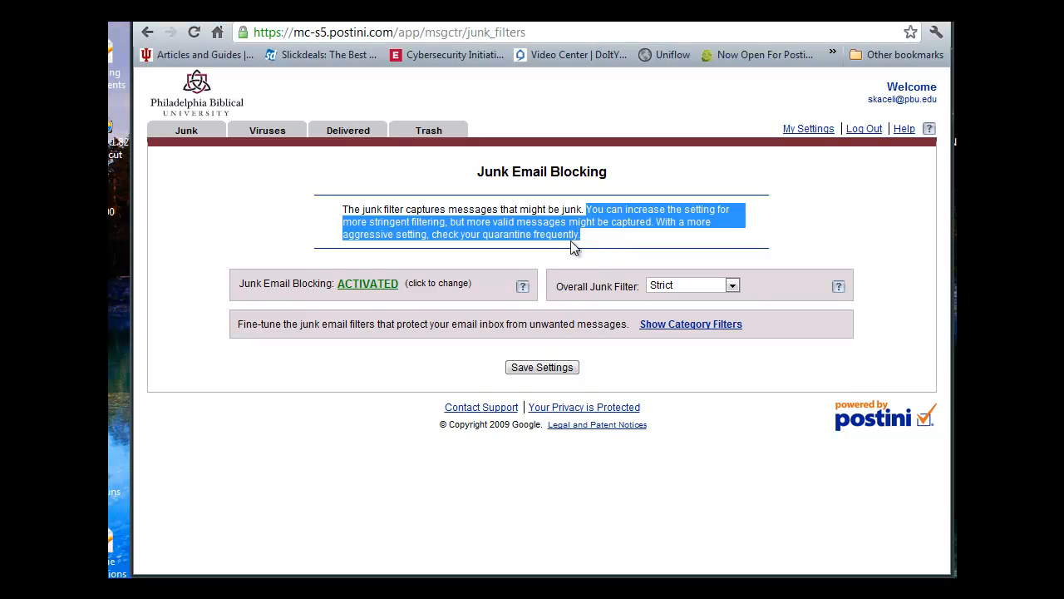
Show category filters, set Special Offers and Get Rich Quick to +1, and save the settings
left_click(684, 328)
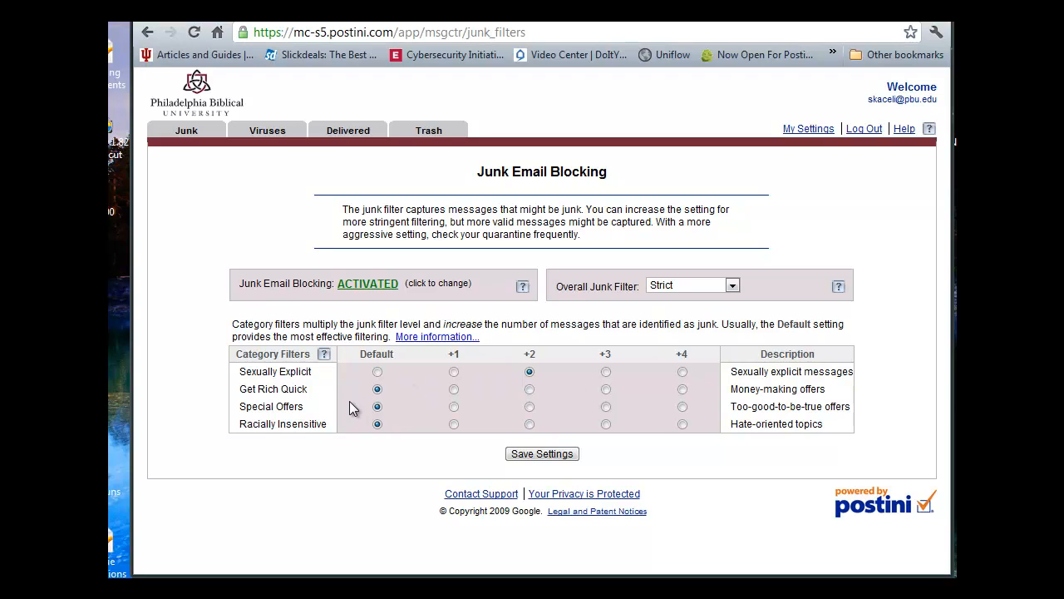
left_click(454, 406)
left_click(454, 387)
left_click(542, 455)
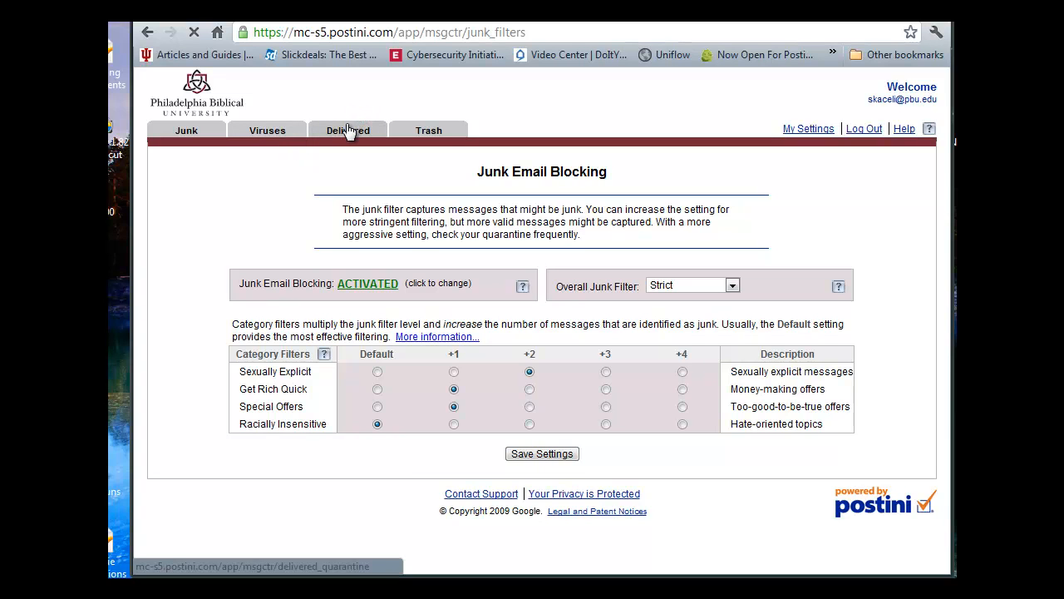
Confirm the Trash holds no messages, then go back to the Junk quarantine list
left_click(431, 141)
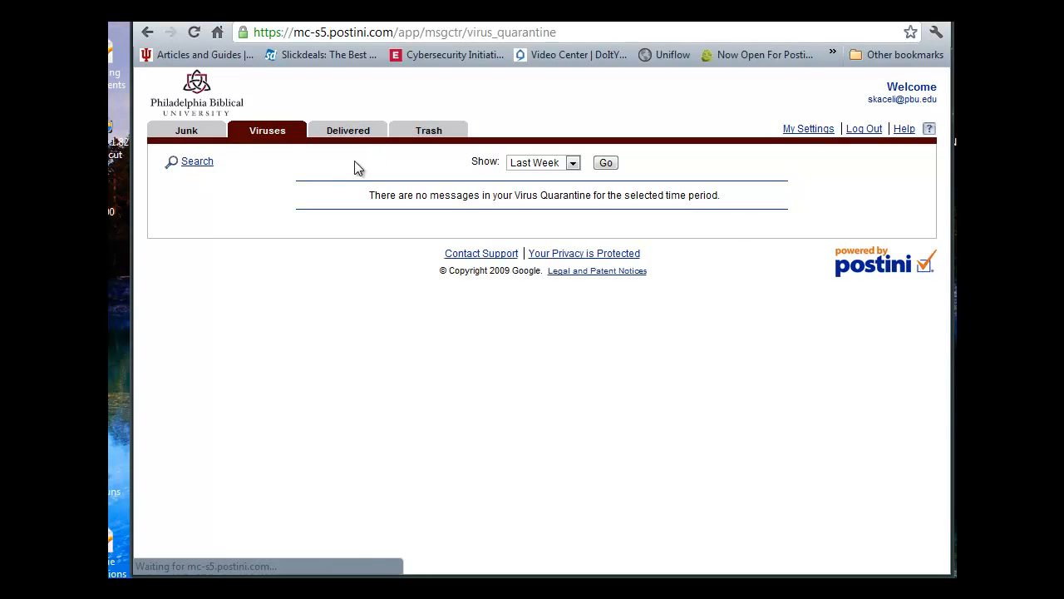
left_click(206, 135)
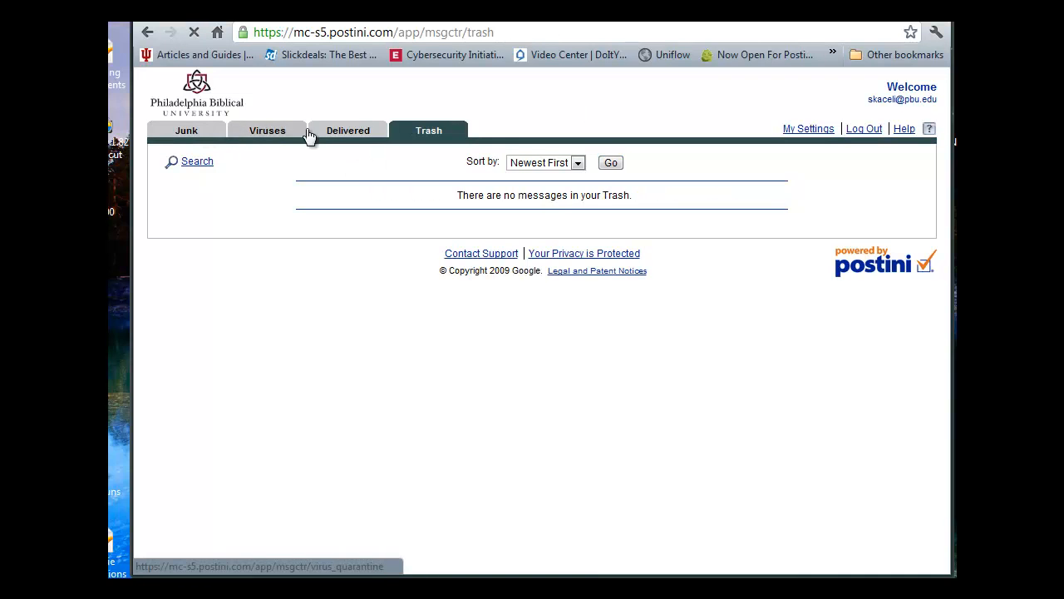